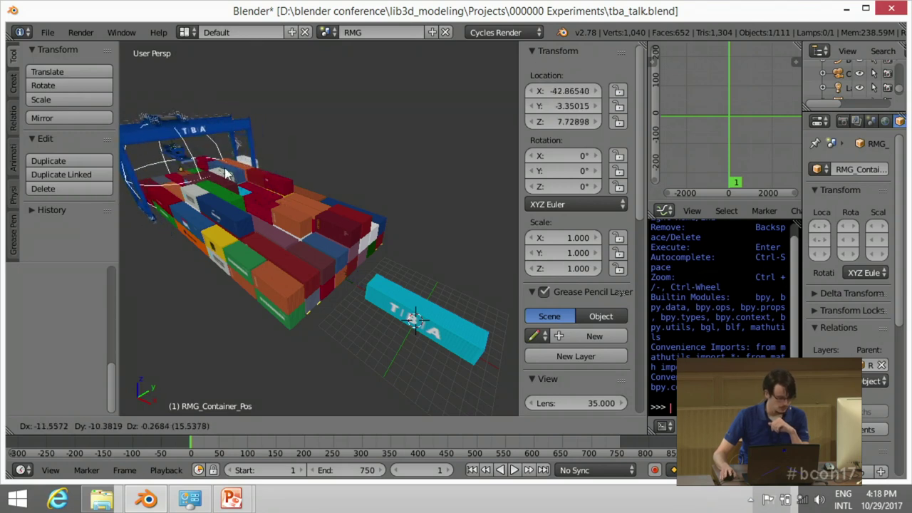
# - Place RMG_Container_Pos above the stacks at about X -31.3, Y 7.0, Z 8.0 and insert a Location keyframe at frame 1
pyautogui.click(271, 169)
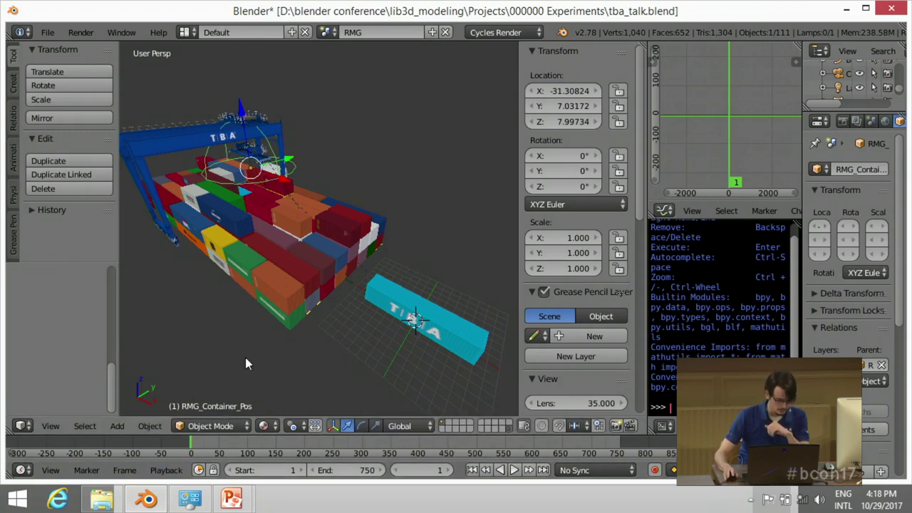
pyautogui.press('i')
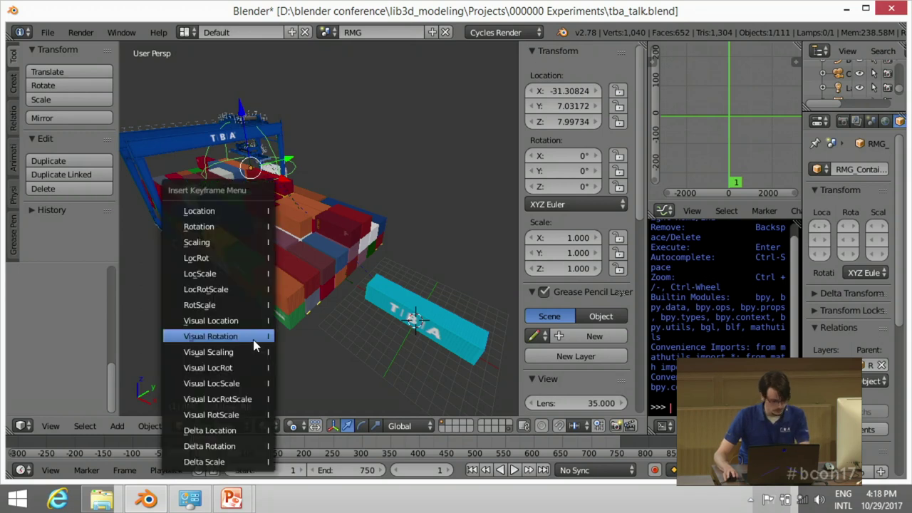
pyautogui.click(249, 216)
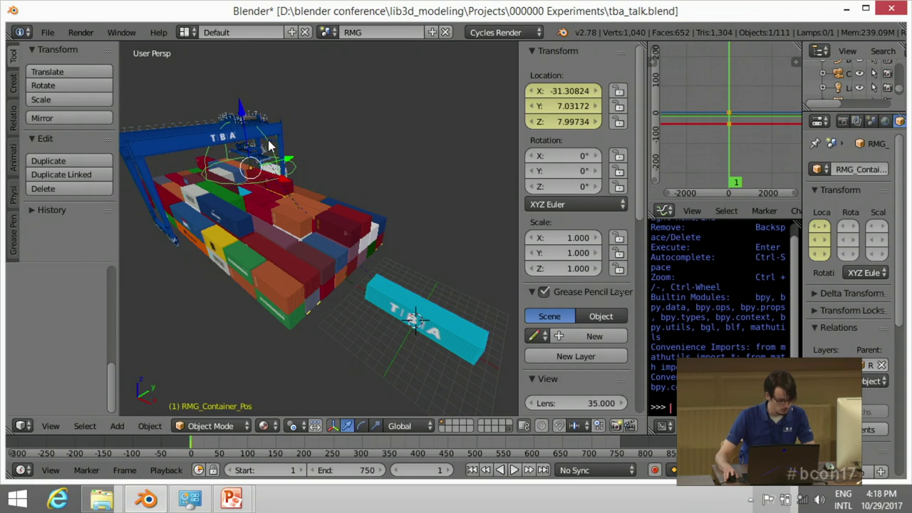
# - At frame 180, snap RMG_Container_Pos onto the turquoise TBA container using Selection to Active
pyautogui.scroll(3, 264, 187)
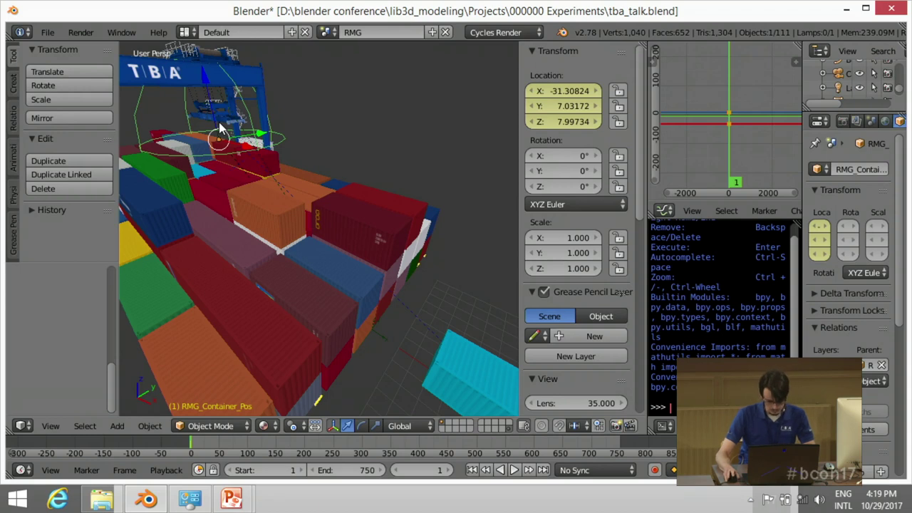
pyautogui.click(293, 444)
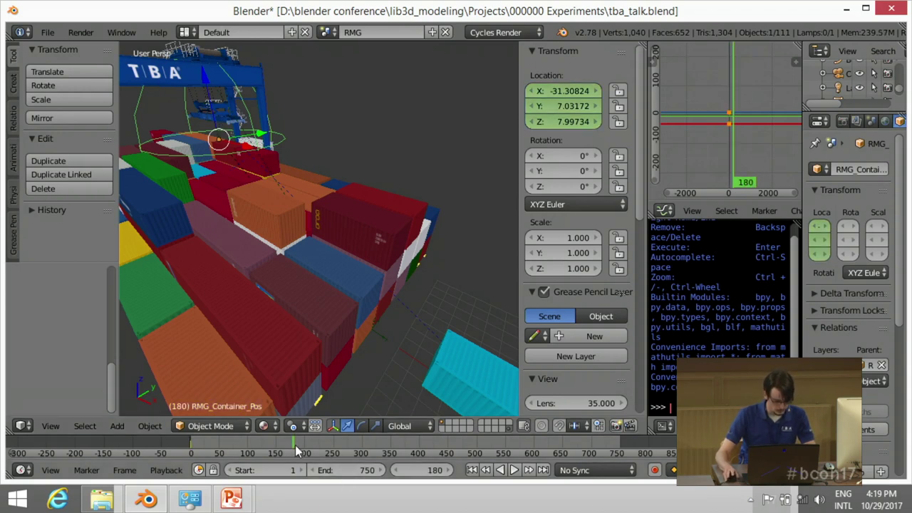
pyautogui.keyDown('shift'); pyautogui.rightClick(455, 365); pyautogui.keyUp('shift')
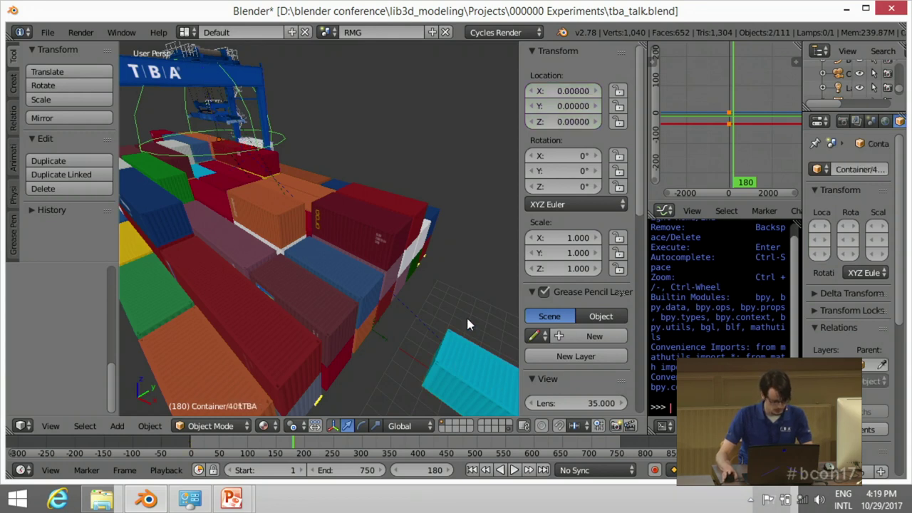
pyautogui.hotkey('shift', 's')
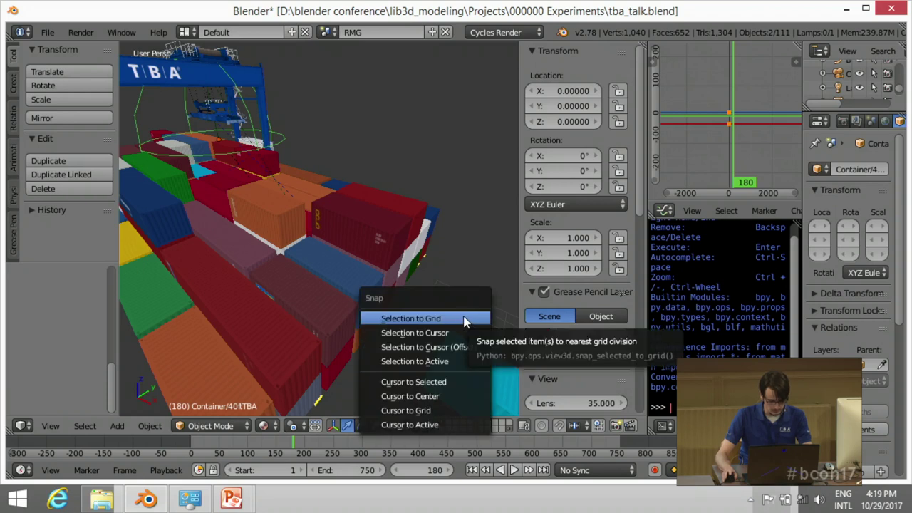
pyautogui.click(457, 362)
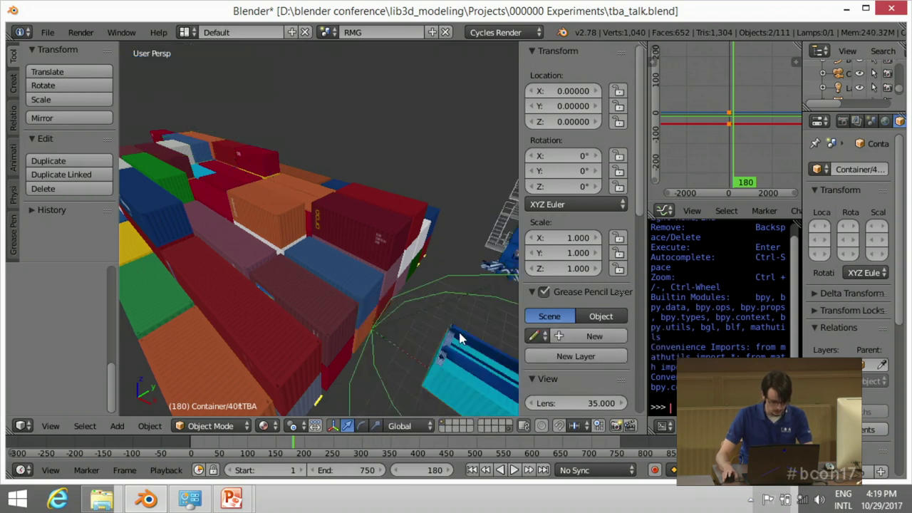
# - Insert a Location keyframe for RMG_Container_Pos at frame 180
pyautogui.press('KP_Decimal')
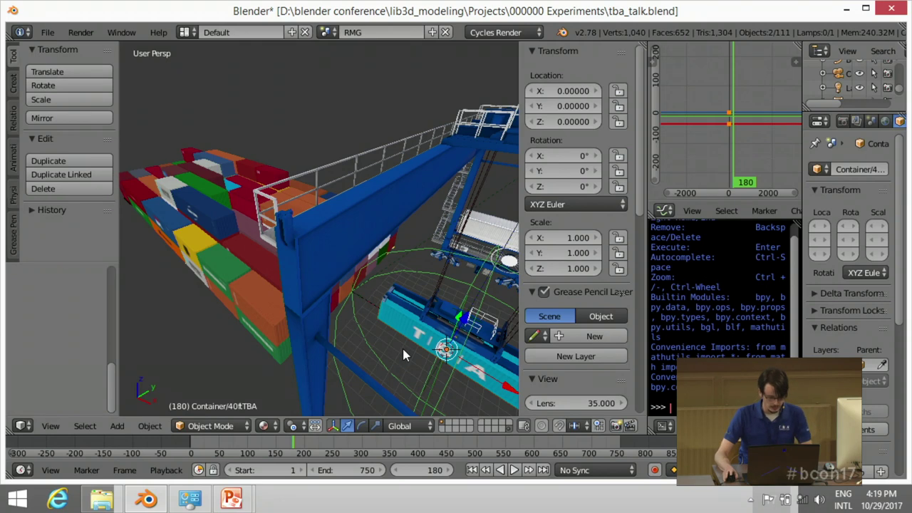
pyautogui.rightClick(383, 371)
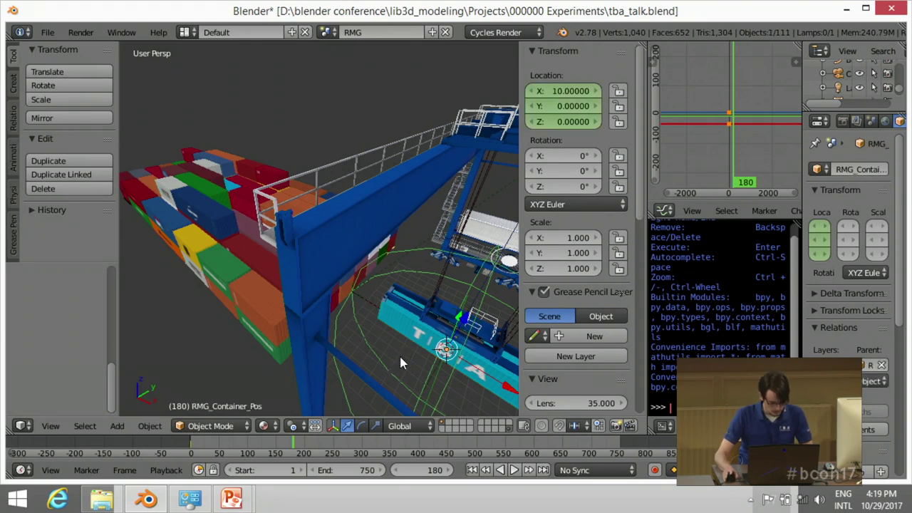
pyautogui.press('i')
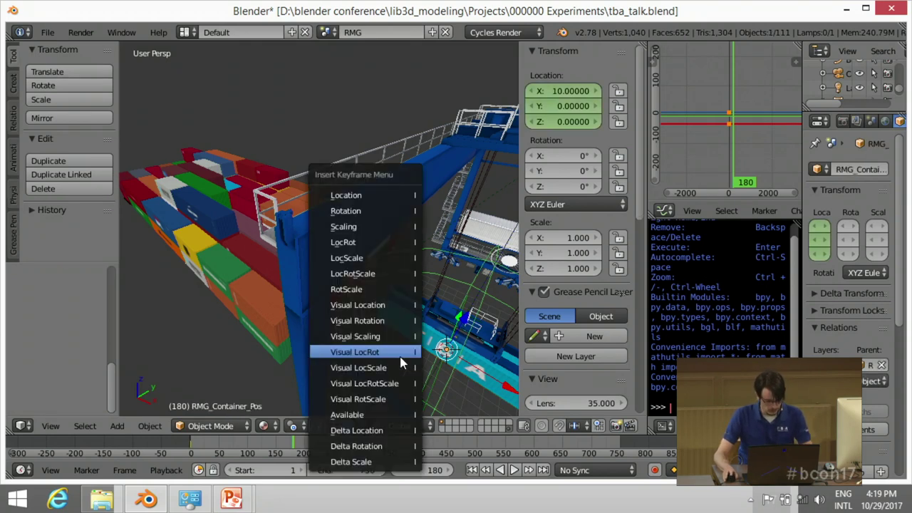
pyautogui.click(384, 194)
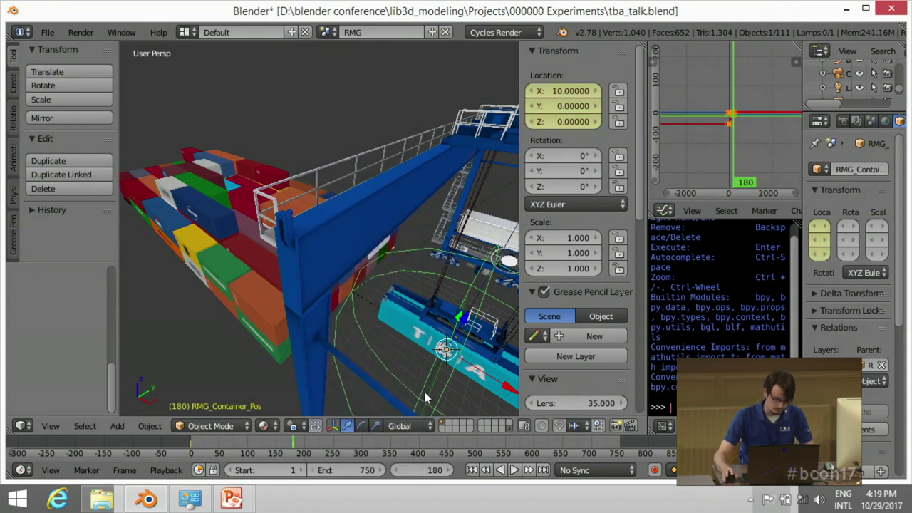
# - Select the TBA container together with RMG_Container_Pos as the active object, and run the Switch Parents operator on them
pyautogui.rightClick(404, 325)
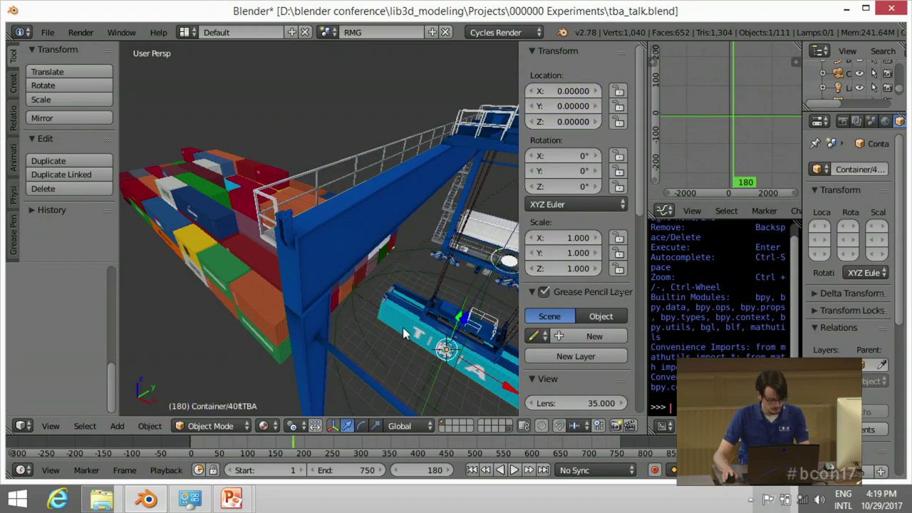
pyautogui.rightClick(368, 347)
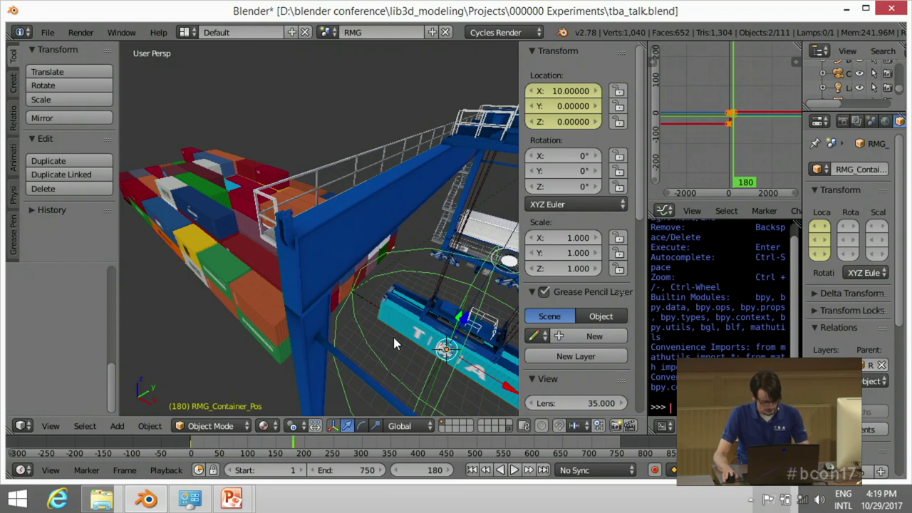
pyautogui.press('space')
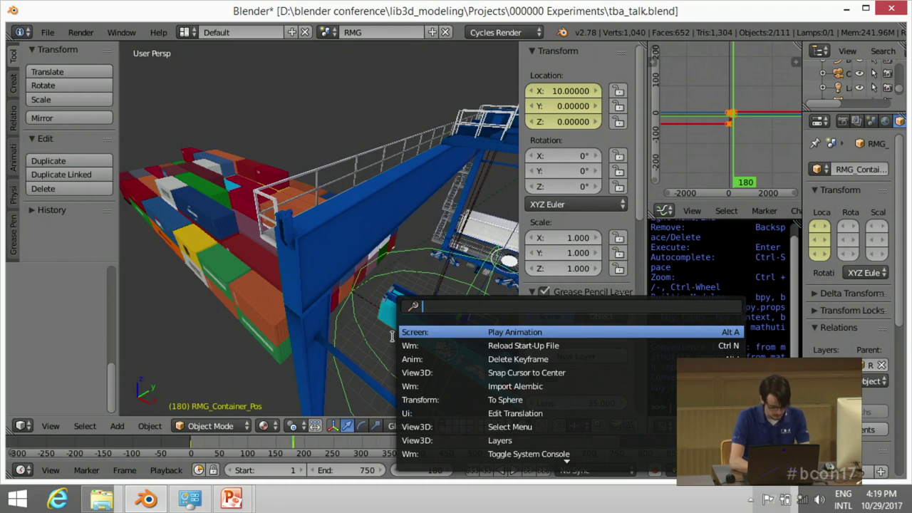
pyautogui.write('pare')
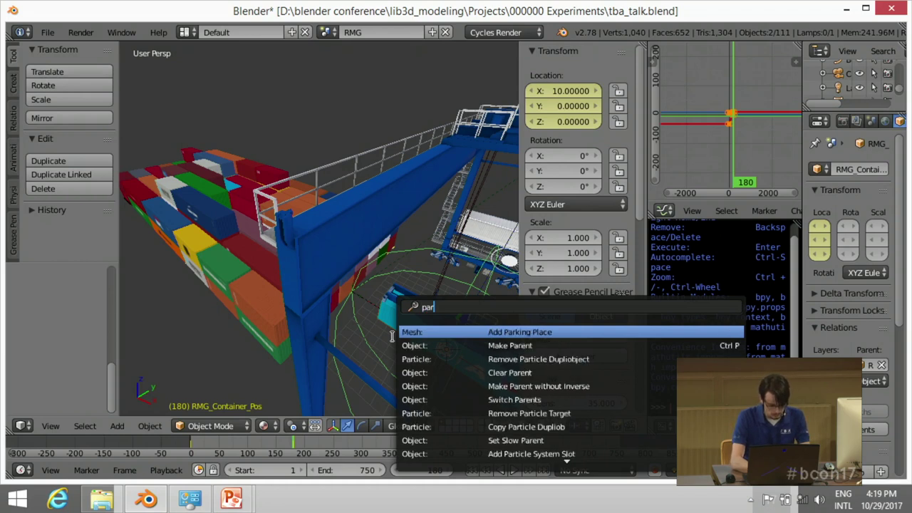
pyautogui.press('Down')
pyautogui.press('Down')
pyautogui.press('Down')
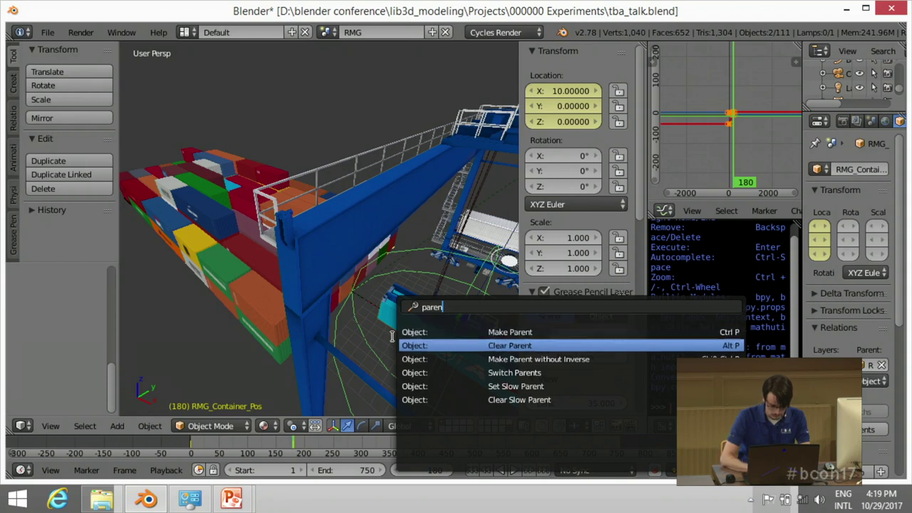
pyautogui.press('Return')
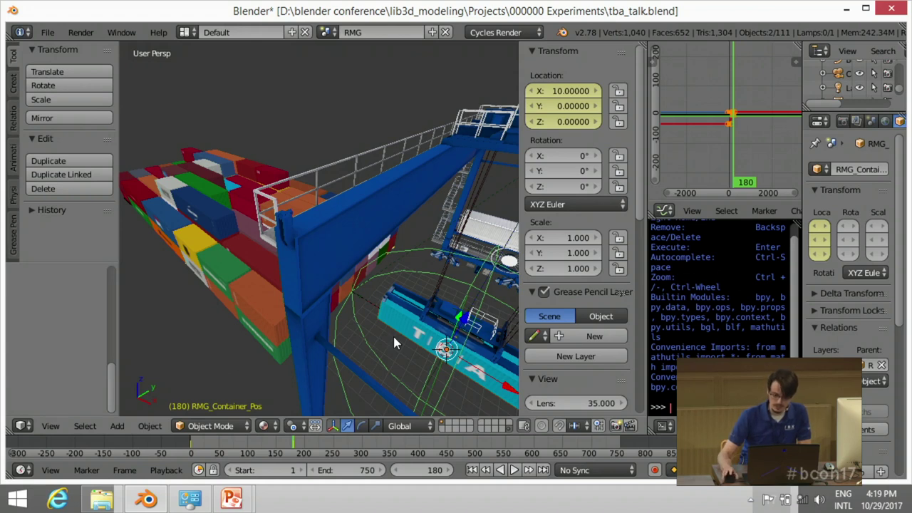
# - Widen the properties area, examine the TBA container's object constraints, and reselect RMG_Container_Pos
pyautogui.moveTo(803, 145); pyautogui.dragTo(730, 149)
pyautogui.click(838, 122)
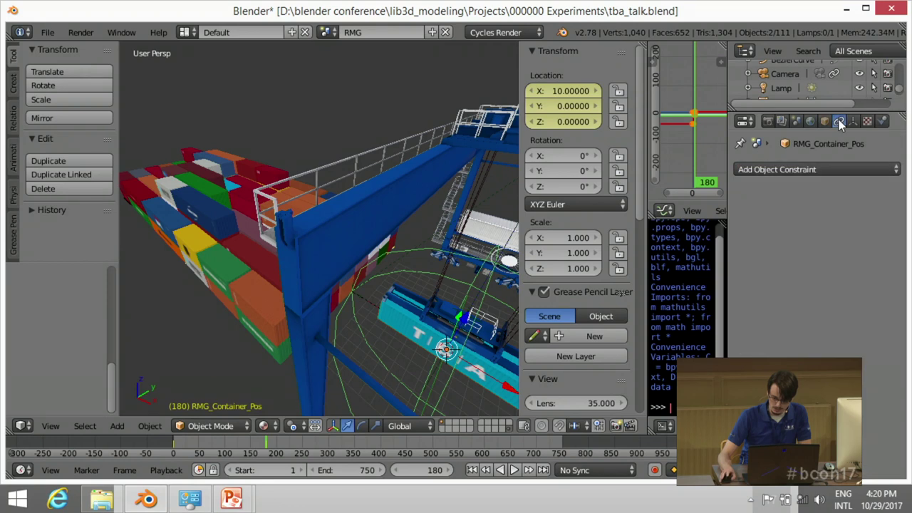
pyautogui.rightClick(390, 326)
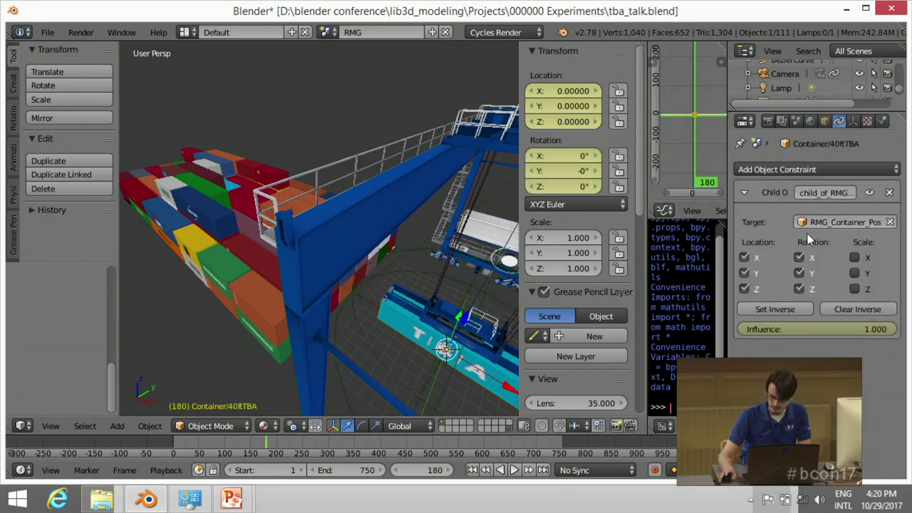
pyautogui.rightClick(388, 369)
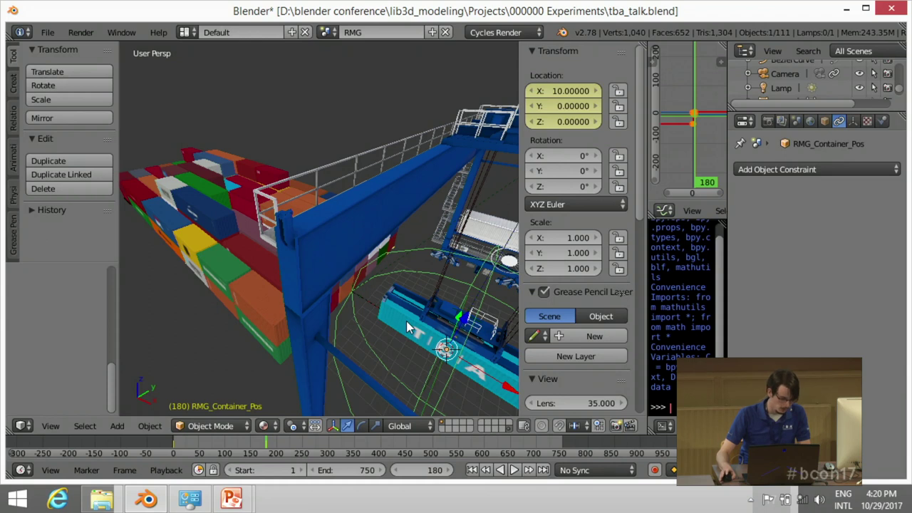
# - Try to snap RMG_Container_Pos onto the blue container APZU77231 at frame 180 and raise it 2.38 along global Z
pyautogui.rightClick(165, 223)
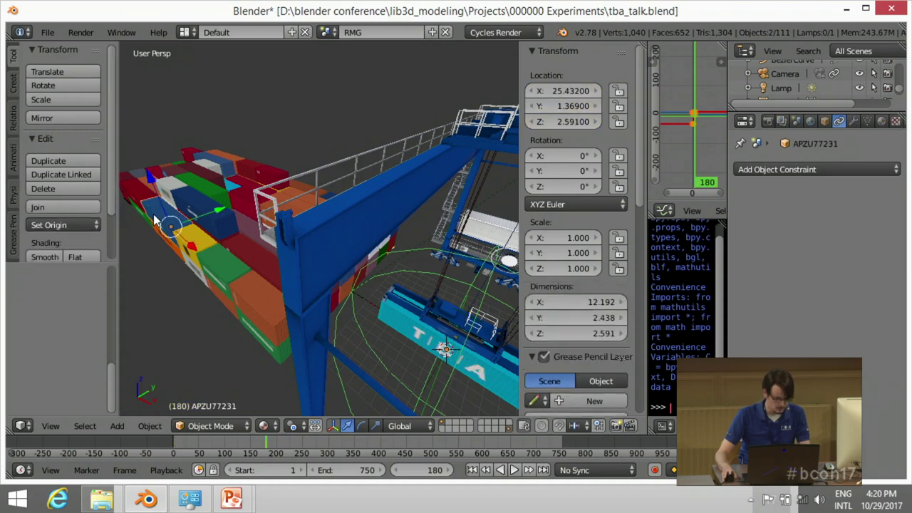
pyautogui.hotkey('shift', 's')
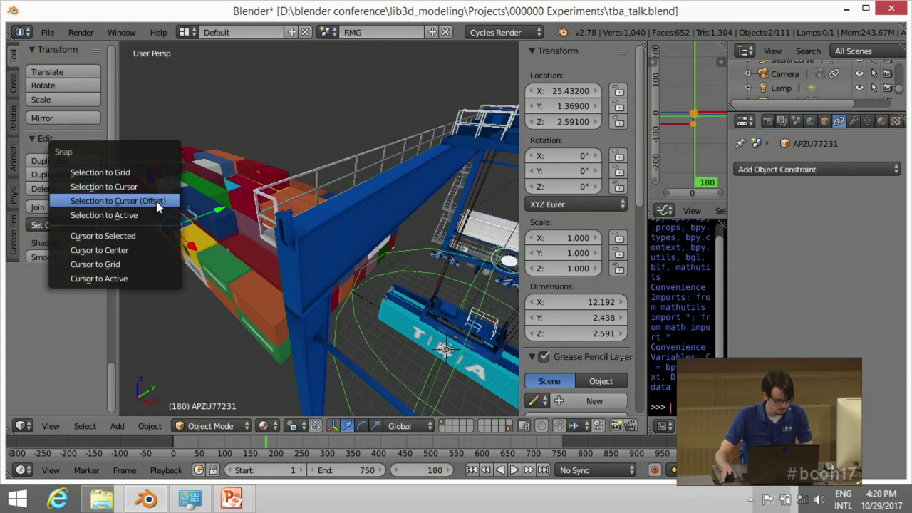
pyautogui.click(158, 216)
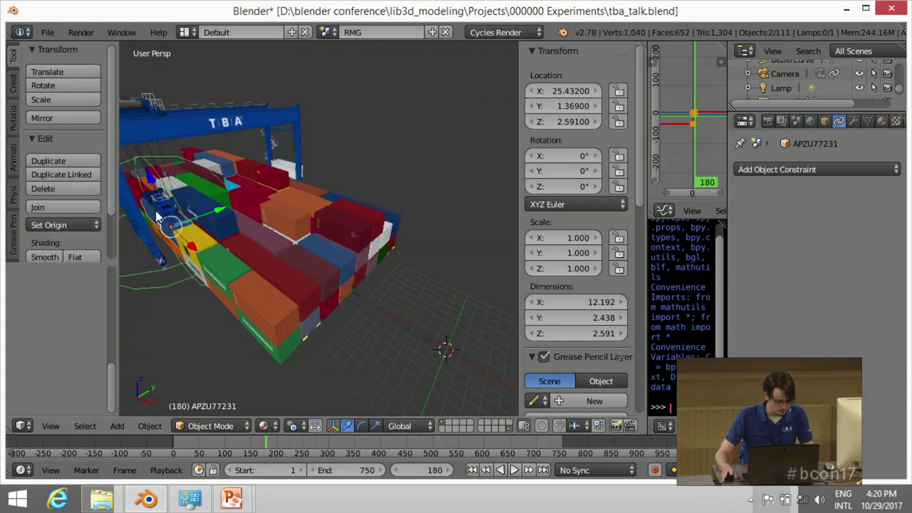
pyautogui.rightClick(163, 293)
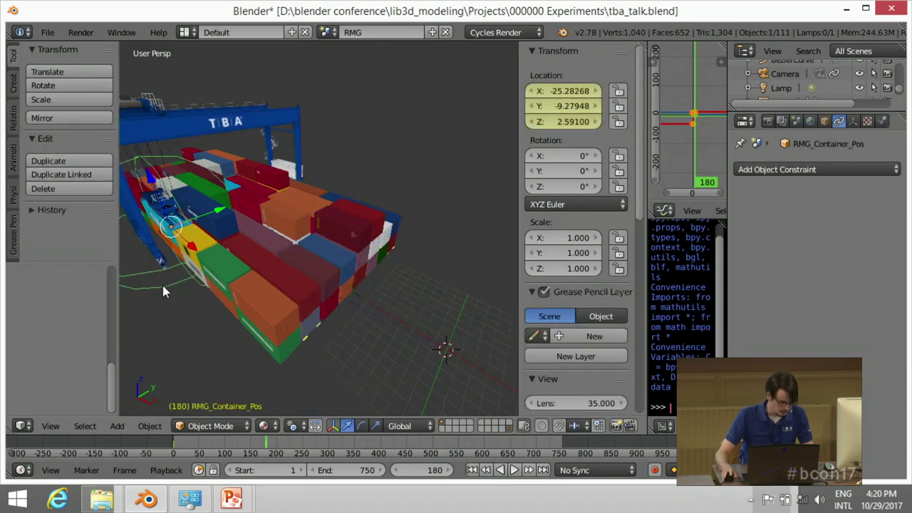
pyautogui.press('g')
pyautogui.write('z')
pyautogui.write('2.38')
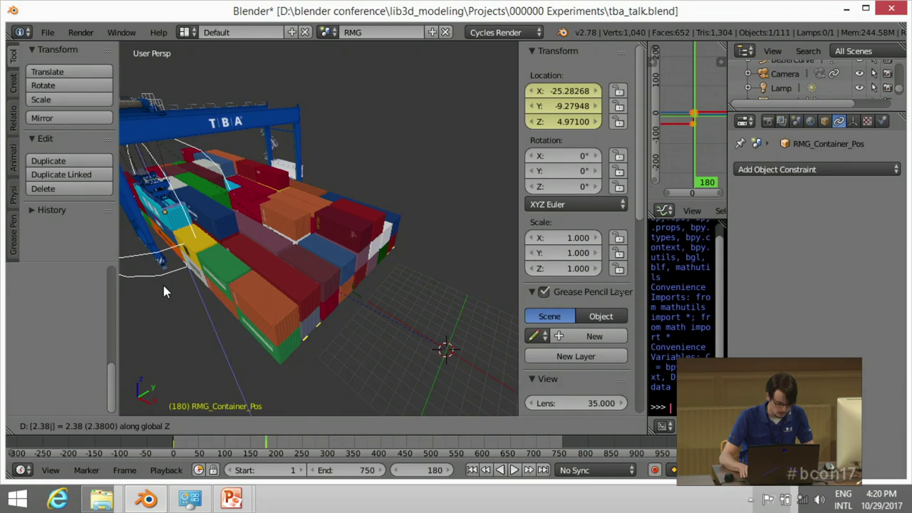
pyautogui.press('Return')
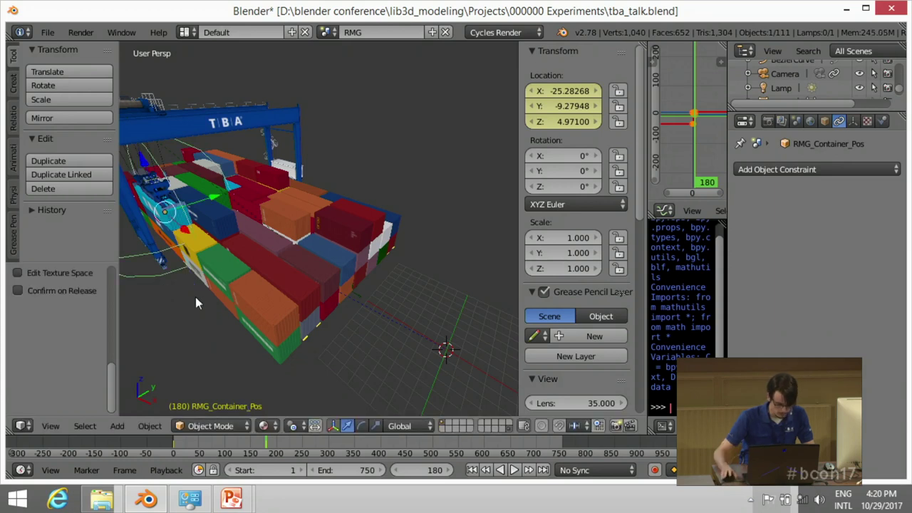
# - At frame 385, snap RMG_Container_Pos onto the blue container APZU77231 using Selection to Active
pyautogui.click(371, 442)
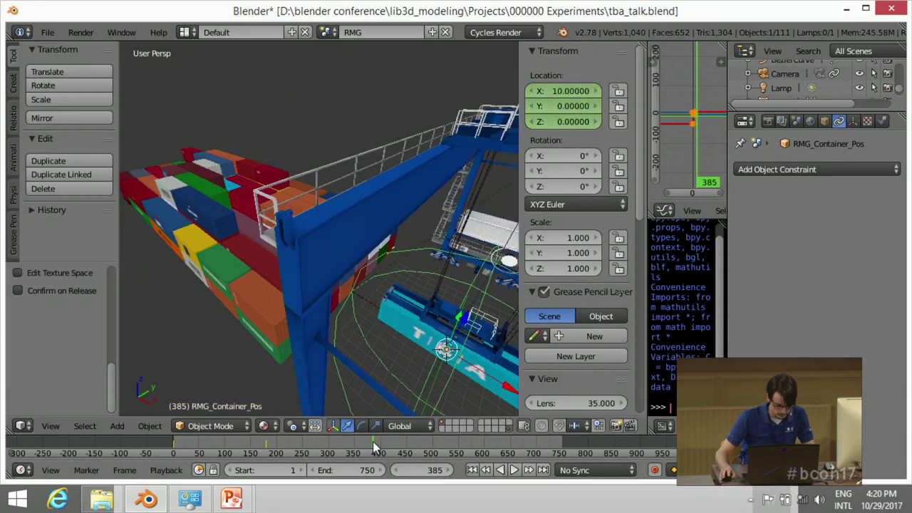
pyautogui.keyDown('shift'); pyautogui.rightClick(165, 225); pyautogui.keyUp('shift')
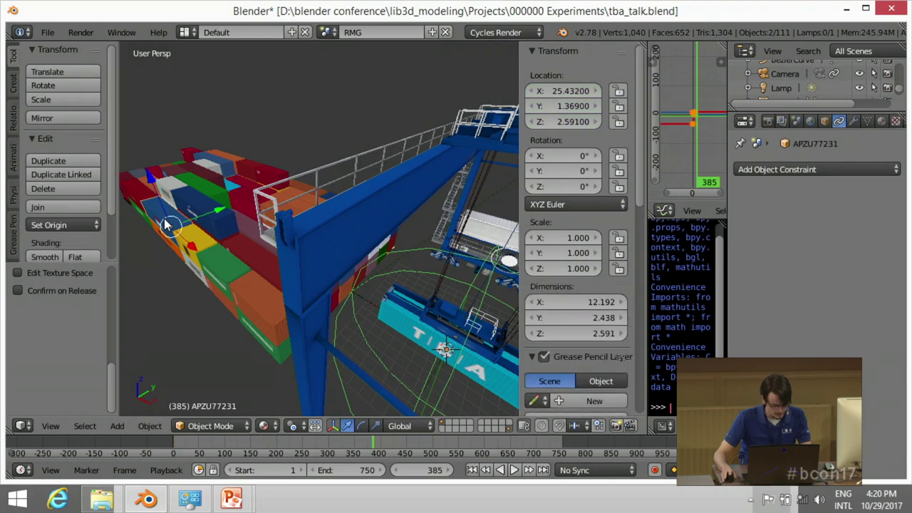
pyautogui.hotkey('shift', 's')
pyautogui.click(158, 221)
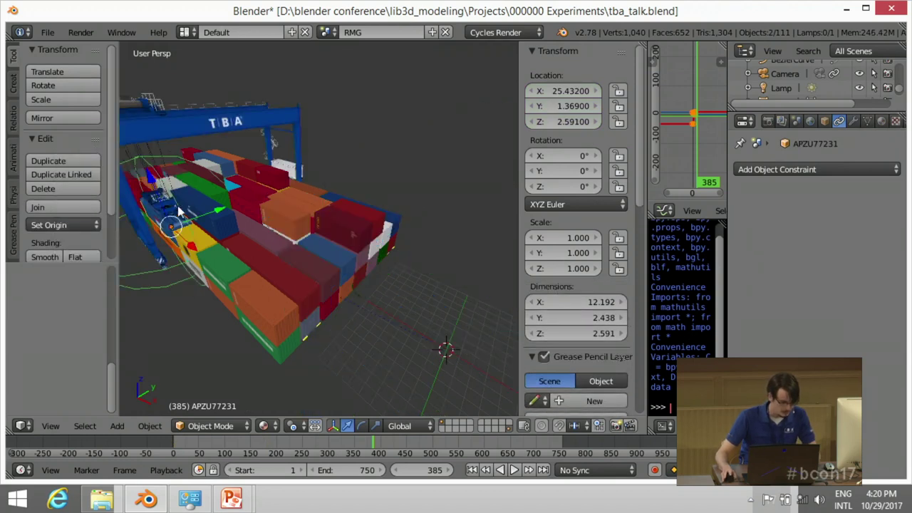
# - Raise RMG_Container_Pos 2.38 along global Z and insert a Location keyframe at frame 385
pyautogui.rightClick(136, 285)
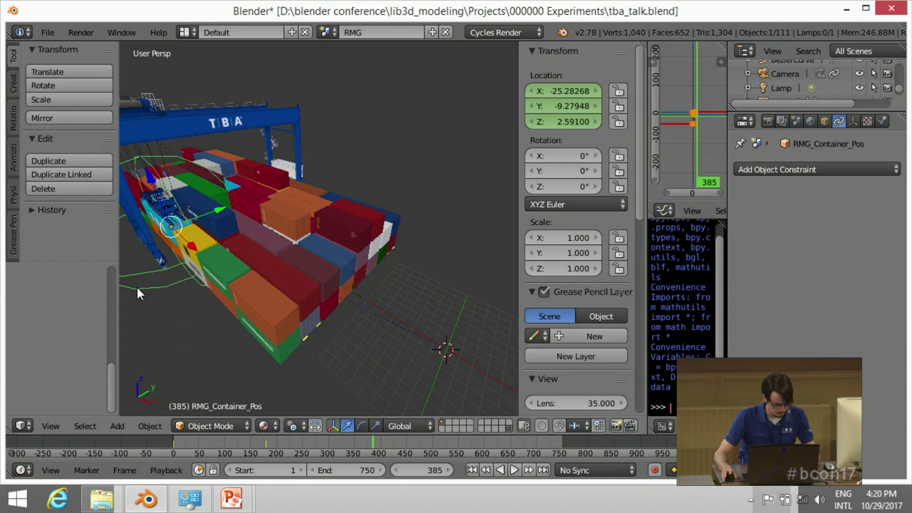
pyautogui.write('gz')
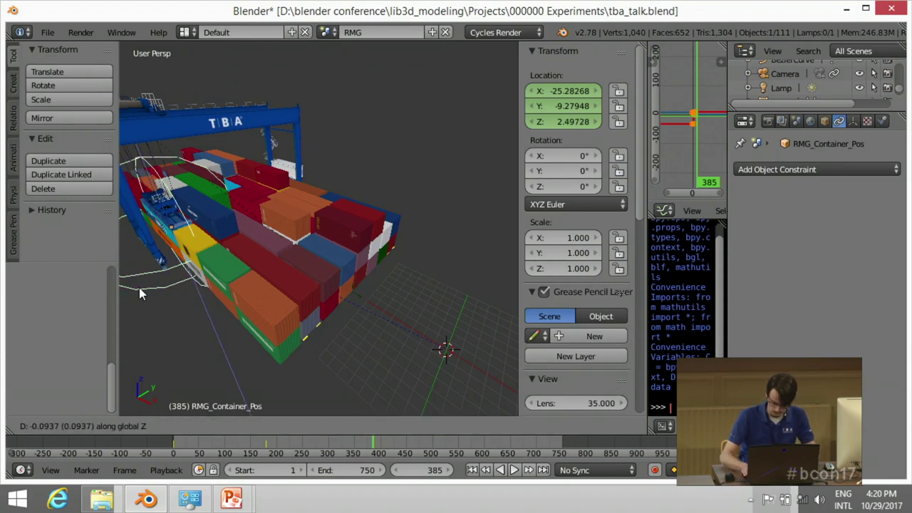
pyautogui.write('2.38')
pyautogui.press('Return')
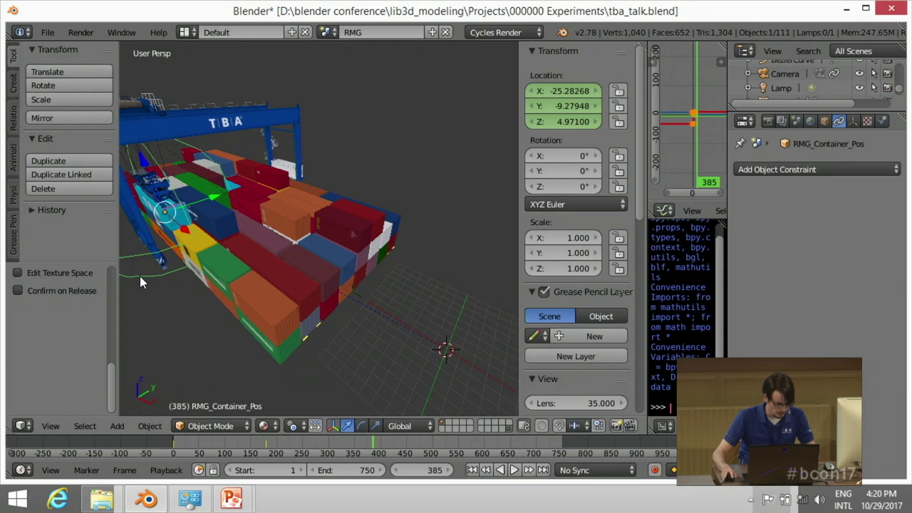
pyautogui.press('i')
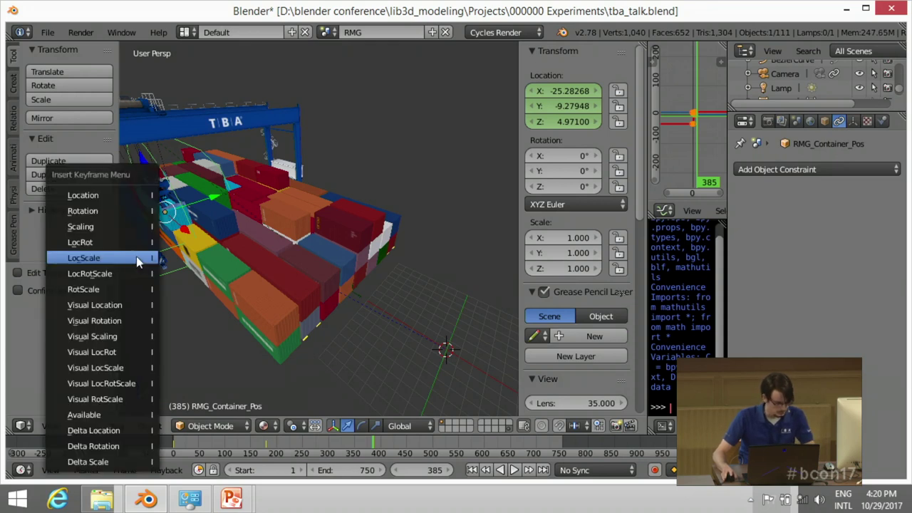
pyautogui.click(132, 198)
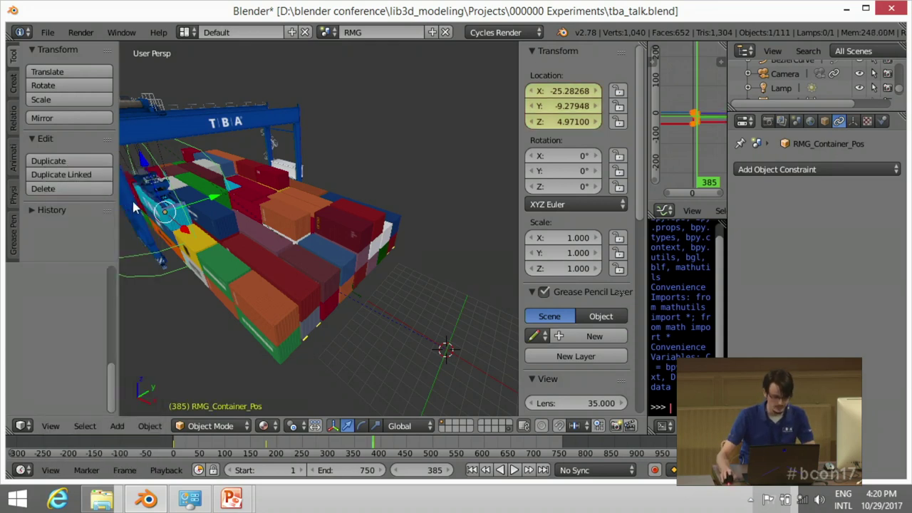
# - Play the crane animation from near its start and scrub to frame 82 to review the container's movement
pyautogui.click(185, 443)
pyautogui.hotkey('alt', 'a')
pyautogui.moveTo(185, 443)
pyautogui.mouseDown()
pyautogui.moveTo(276, 438)
pyautogui.moveTo(315, 457)
pyautogui.moveTo(346, 444)
pyautogui.moveTo(200, 441)
pyautogui.moveTo(215, 443)
pyautogui.mouseUp()
# - Expand RMG_Container_Pos's Location curves in a widened Graph Editor and duplicate the first Z Location keyframe about 135 frames along the time axis
pyautogui.moveTo(650, 107); pyautogui.dragTo(345, 108)
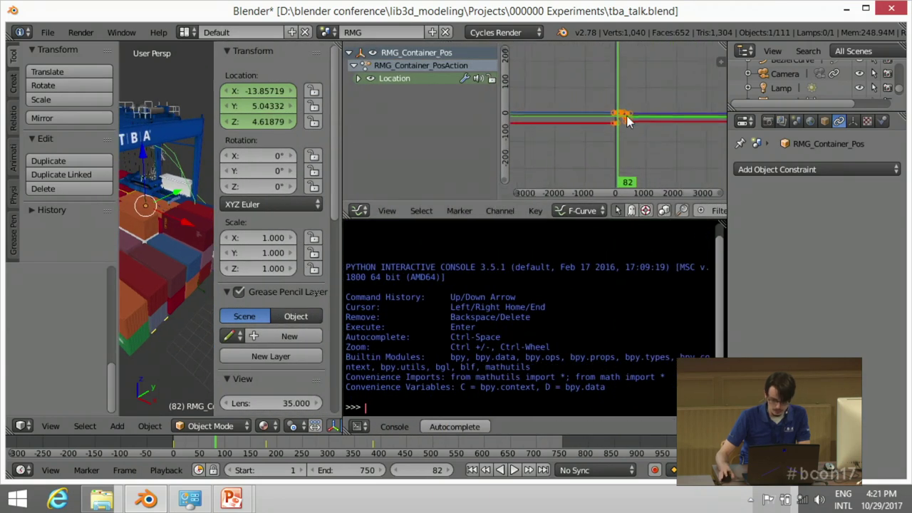
pyautogui.press('Home')
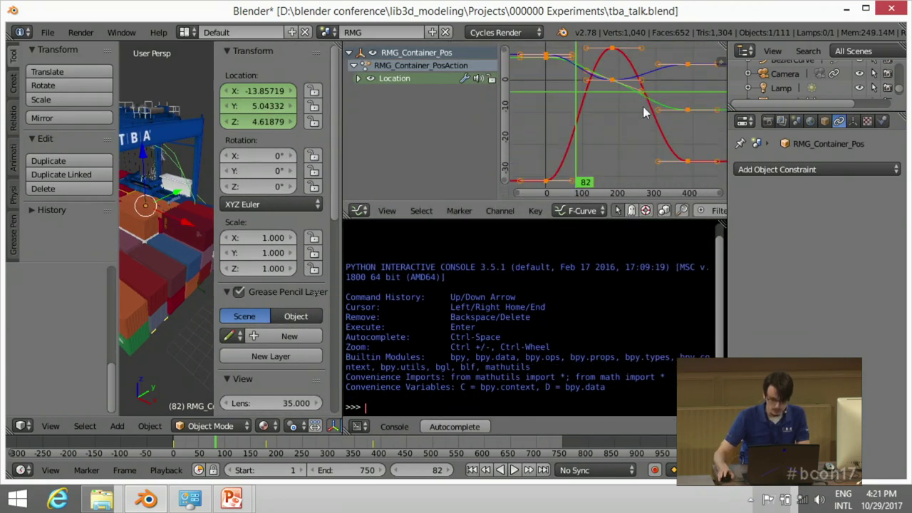
pyautogui.scroll(-3, 600, 127)
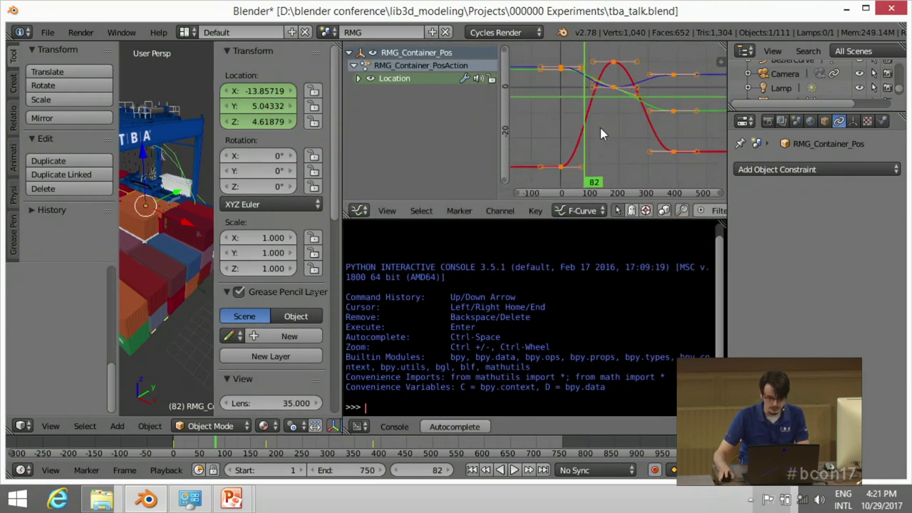
pyautogui.click(360, 79)
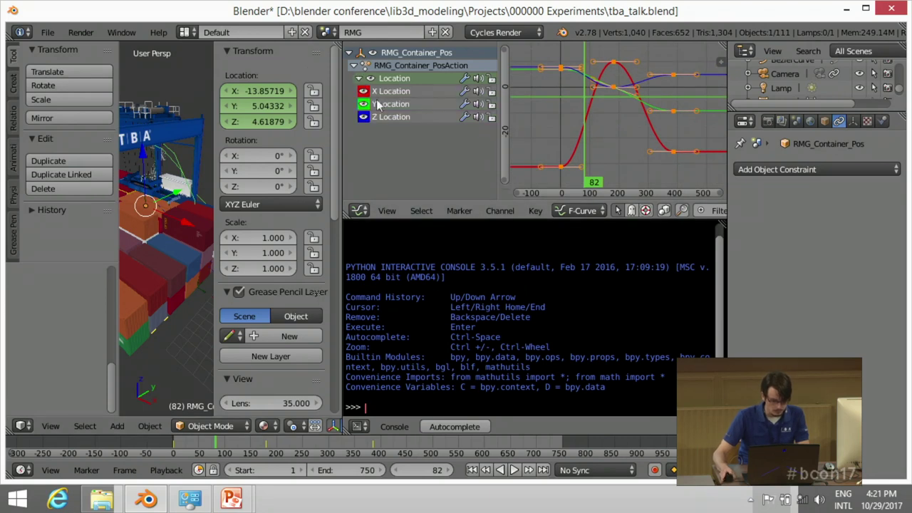
pyautogui.rightClick(563, 69)
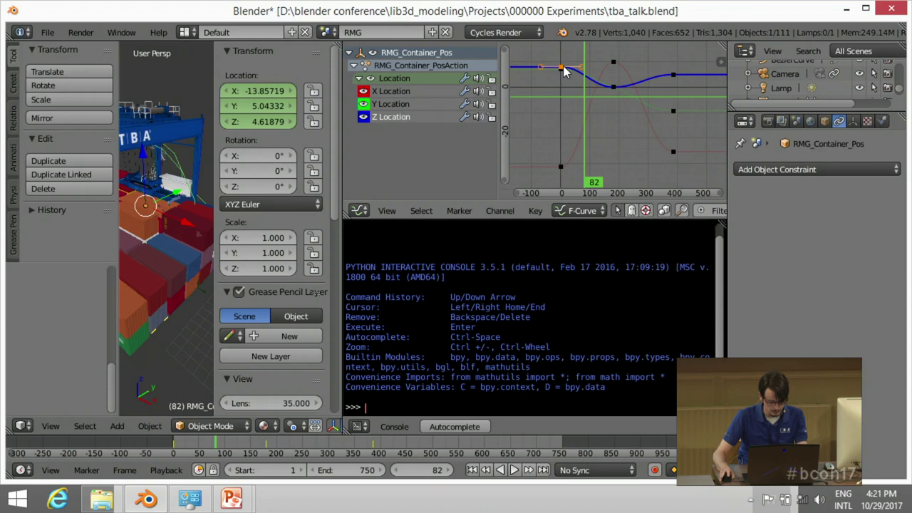
pyautogui.press('g')
pyautogui.press('x')
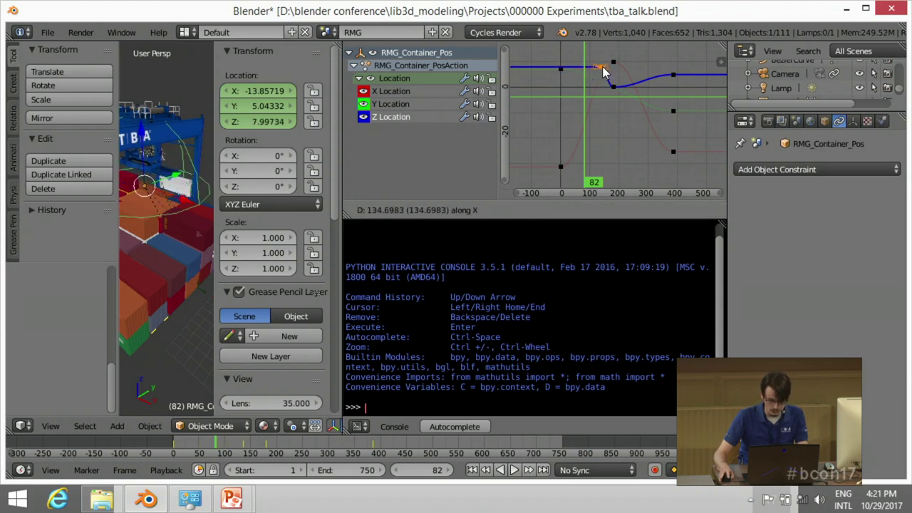
pyautogui.click(602, 66)
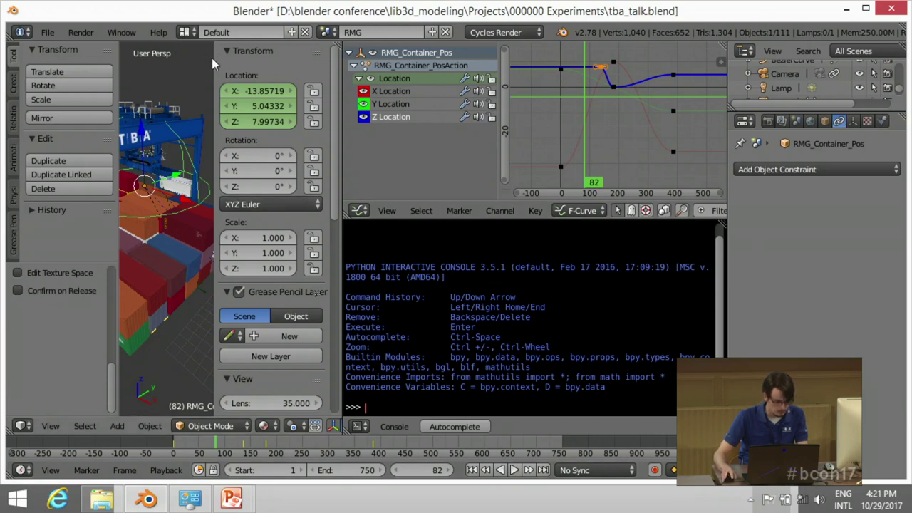
# - Hide the 3D view's properties region and play the pickup section up to frame 189 to check the crane's descent onto the container
pyautogui.press('n')
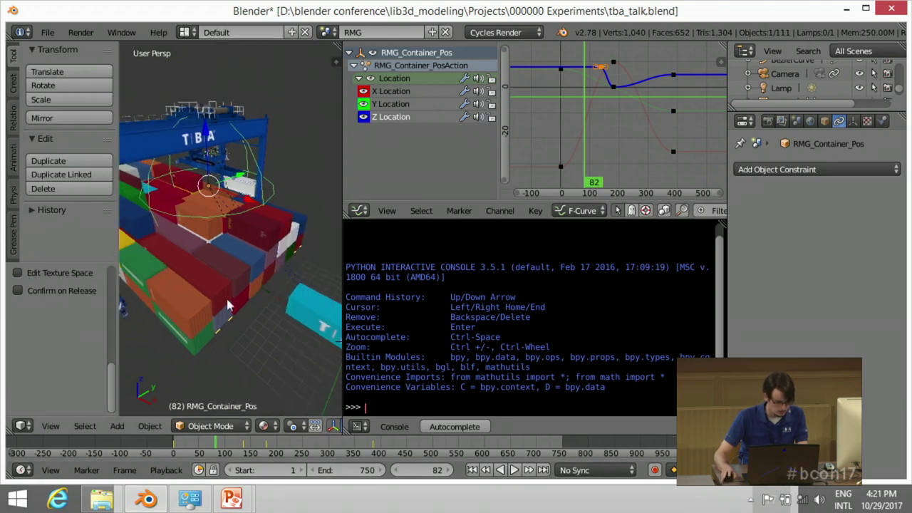
pyautogui.moveTo(204, 438); pyautogui.dragTo(254, 441)
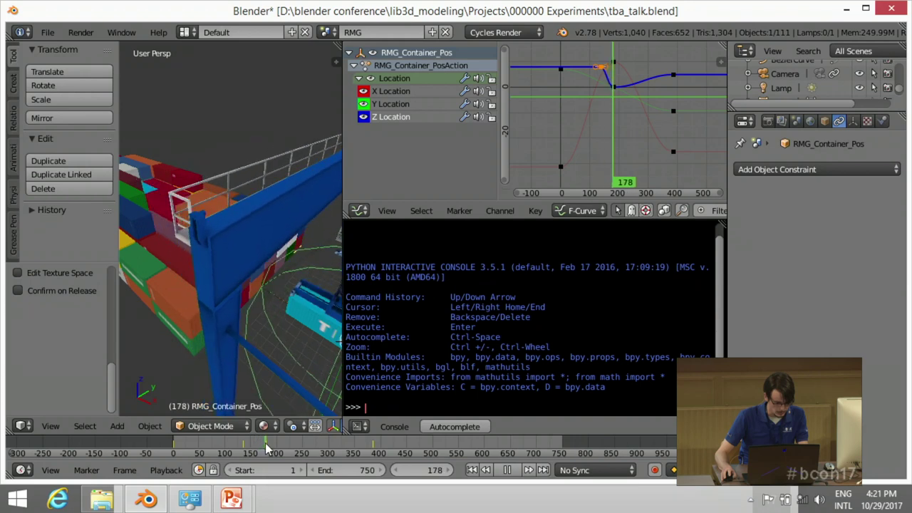
pyautogui.hotkey('alt', 'a')
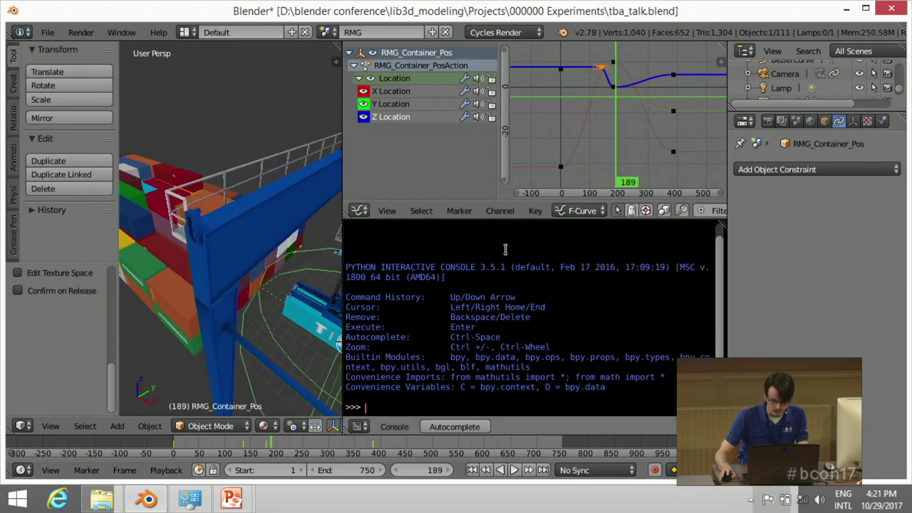
# - Duplicate the raised Z Location keyframe along the time axis to shortly after the pickup, and again to shortly before the final keyframe
pyautogui.rightClick(602, 67)
pyautogui.press('g')
pyautogui.press('x')
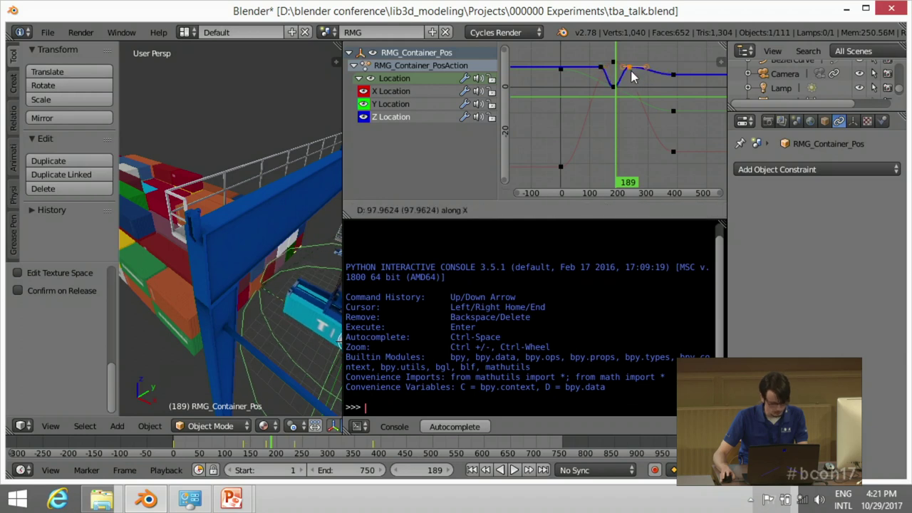
pyautogui.click(627, 75)
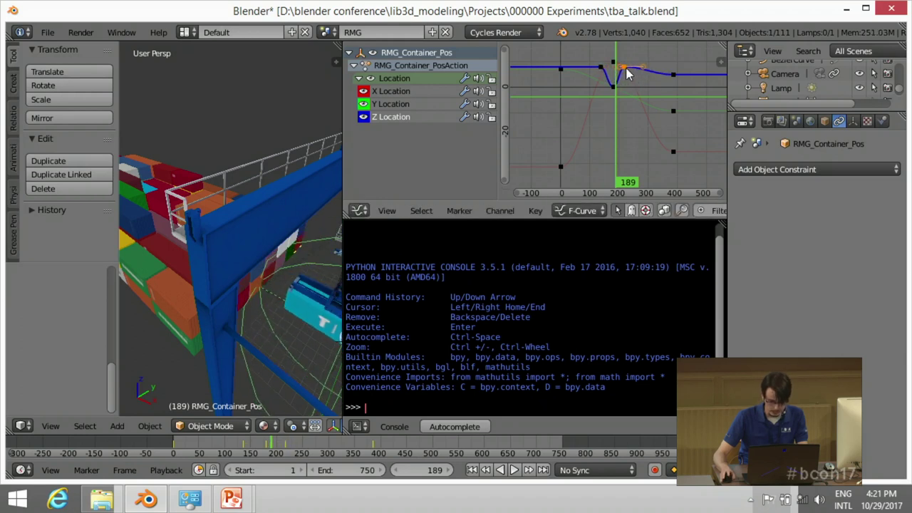
pyautogui.press('g')
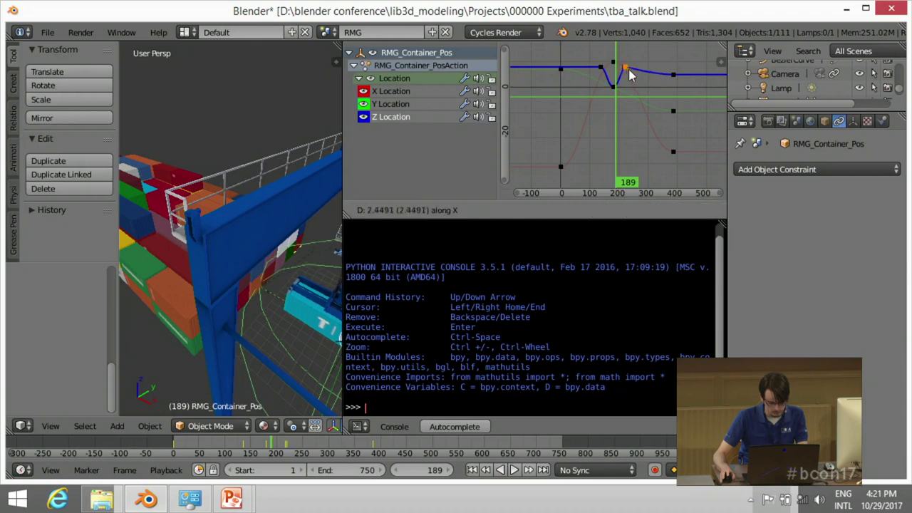
pyautogui.click(666, 75)
# - Scrub the animation to frame 322 and enlarge the 3D view to check the container being carried over the stack
pyautogui.moveTo(564, 155); pyautogui.dragTo(654, 149)
pyautogui.moveTo(341, 187); pyautogui.dragTo(513, 189)
pyautogui.scroll(1, 449, 217)
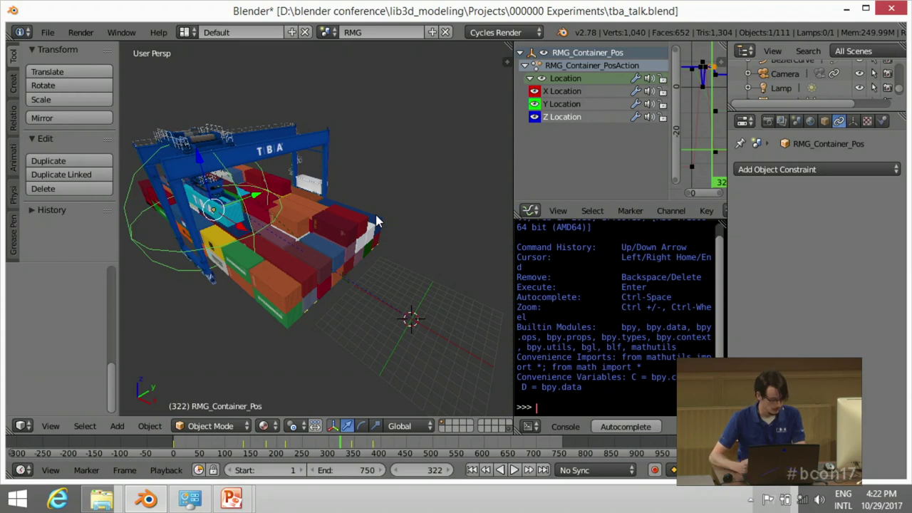
pyautogui.hotkey('alt', 'Tab')
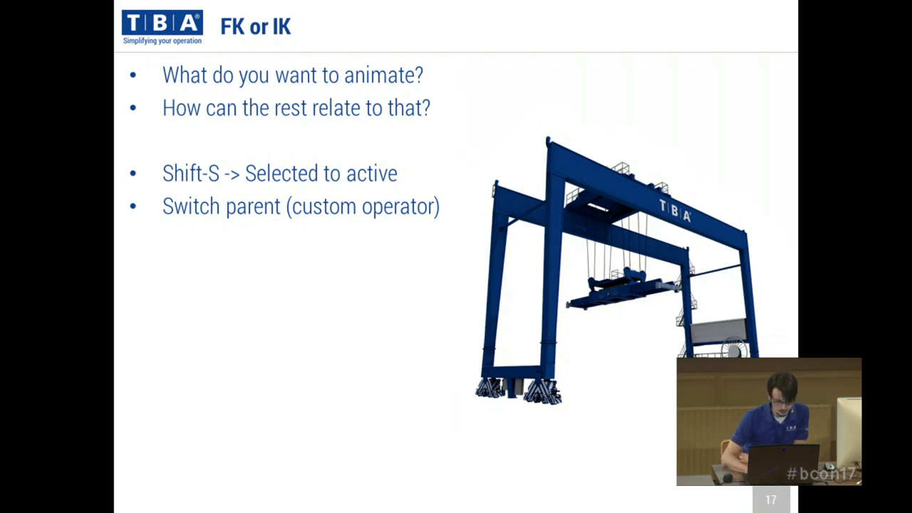
pyautogui.press('Right')
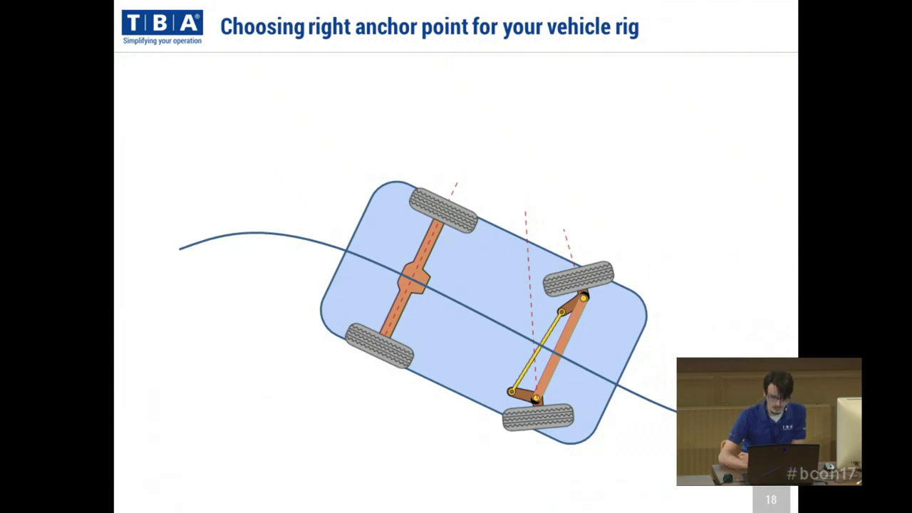